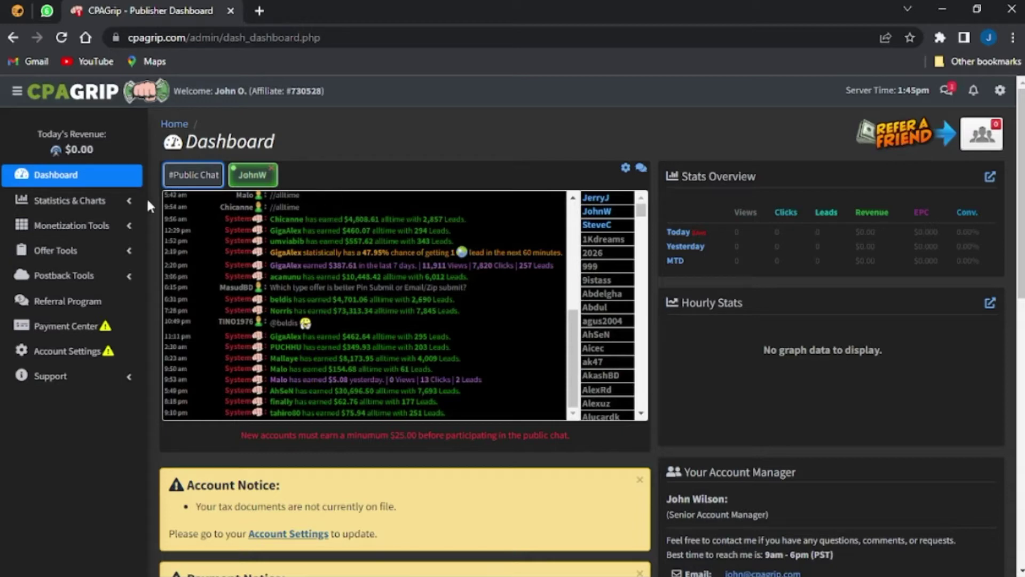
Step: Expand the Monetization Tools section in the dashboard sidebar
{"action": "left_click", "coordinate": [131, 227]}
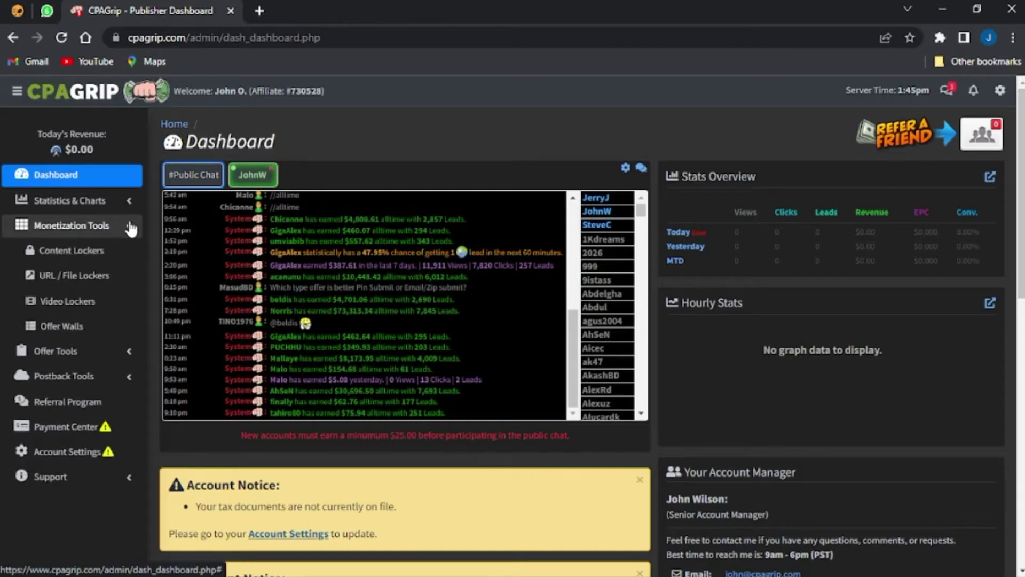
Step: From URL / File Lockers, start a new URL locker and accept the Terms of Service
{"action": "left_click", "coordinate": [113, 276]}
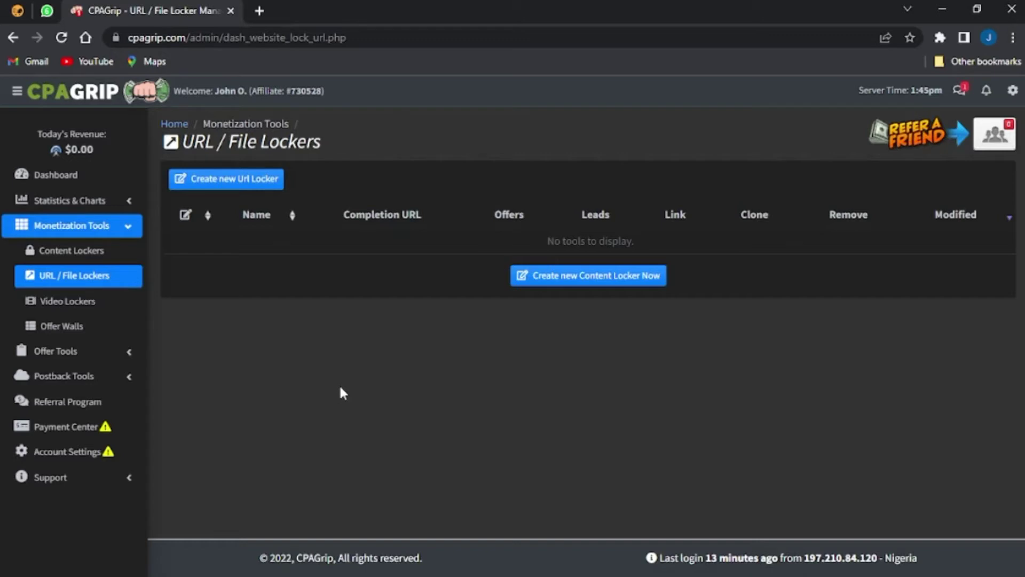
{"action": "left_click", "coordinate": [231, 184]}
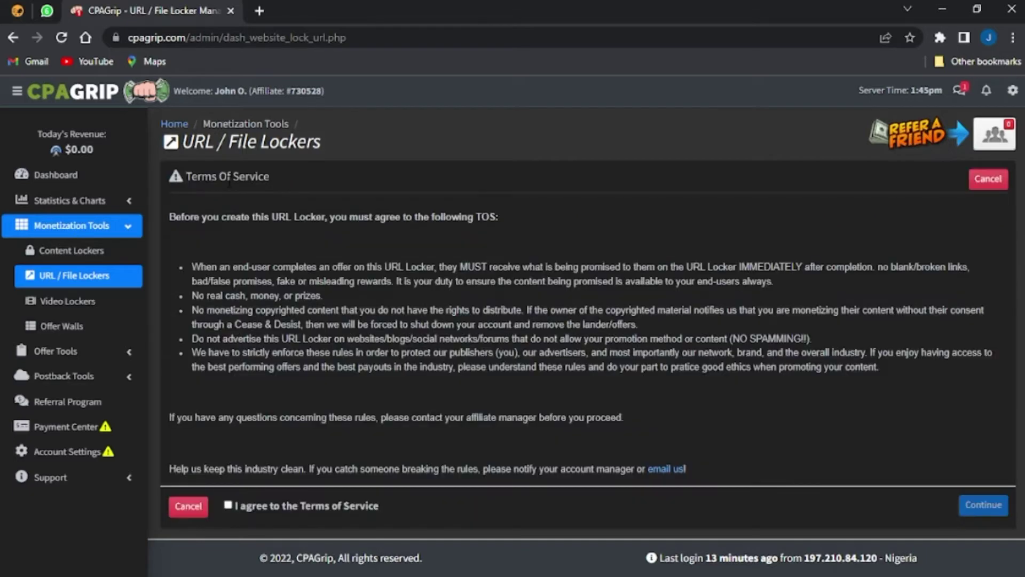
{"action": "left_click", "coordinate": [225, 501]}
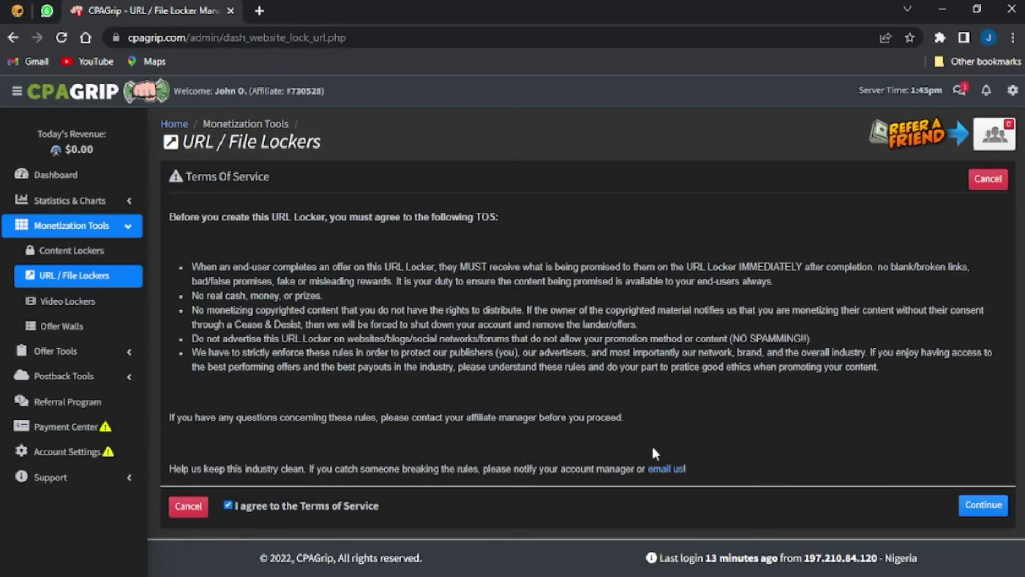
Step: Continue to the locker editor and browse the templates down to File Download Locker
{"action": "left_click", "coordinate": [967, 516]}
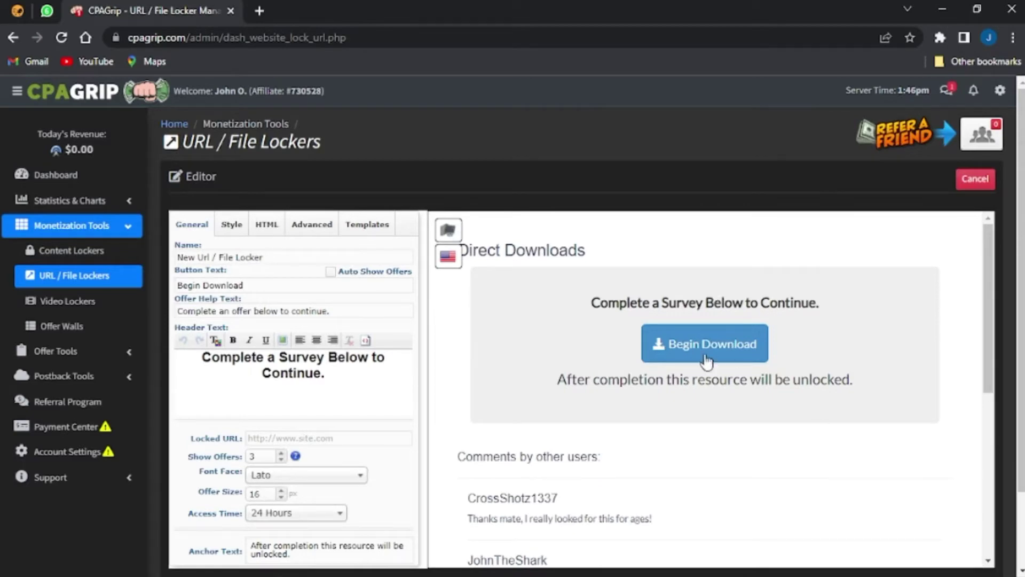
{"action": "left_click", "coordinate": [354, 239]}
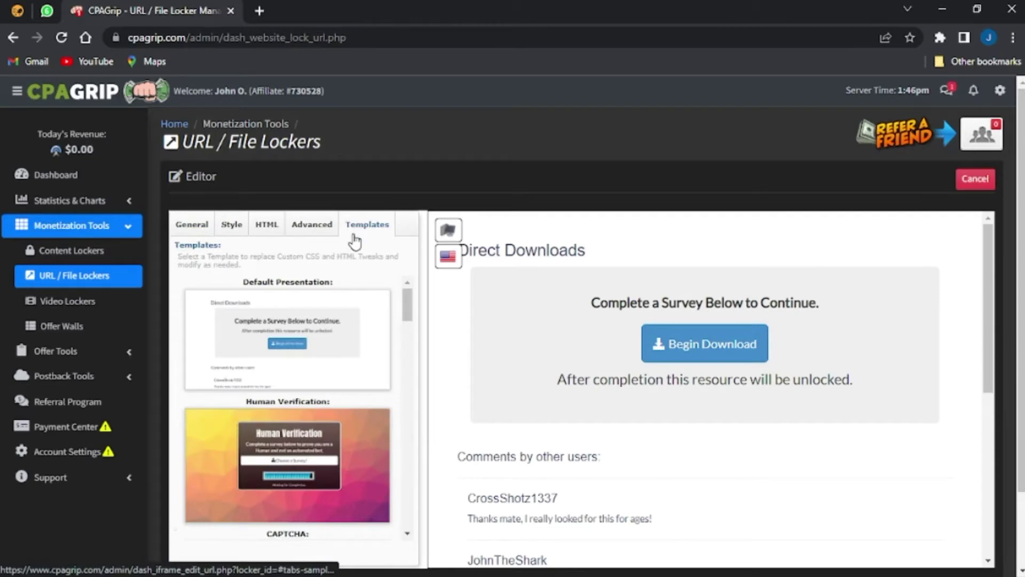
{"action": "scroll", "coordinate": [298, 393], "scroll_direction": "down", "scroll_amount": 3}
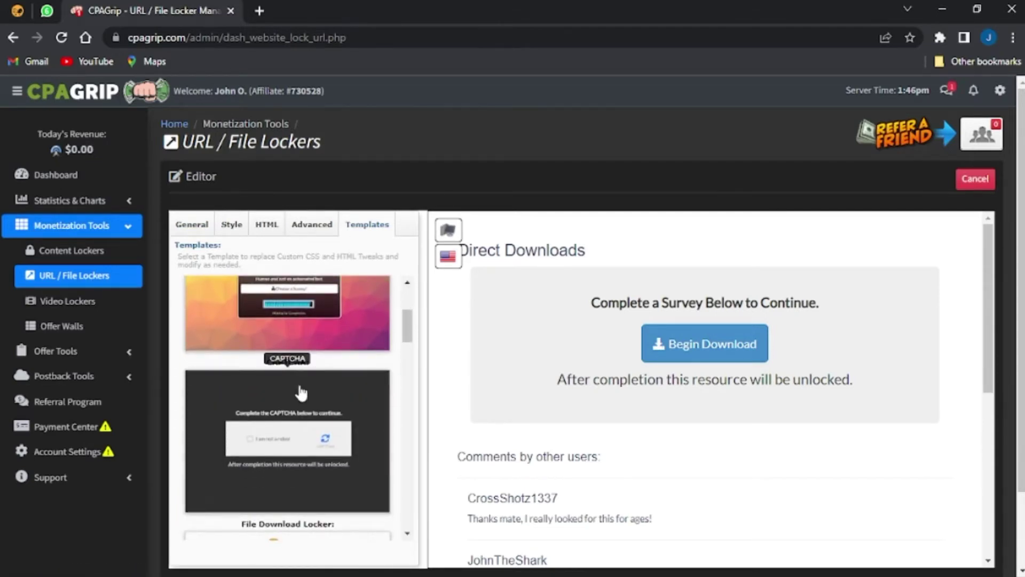
{"action": "scroll", "coordinate": [332, 389], "scroll_direction": "up", "scroll_amount": 2}
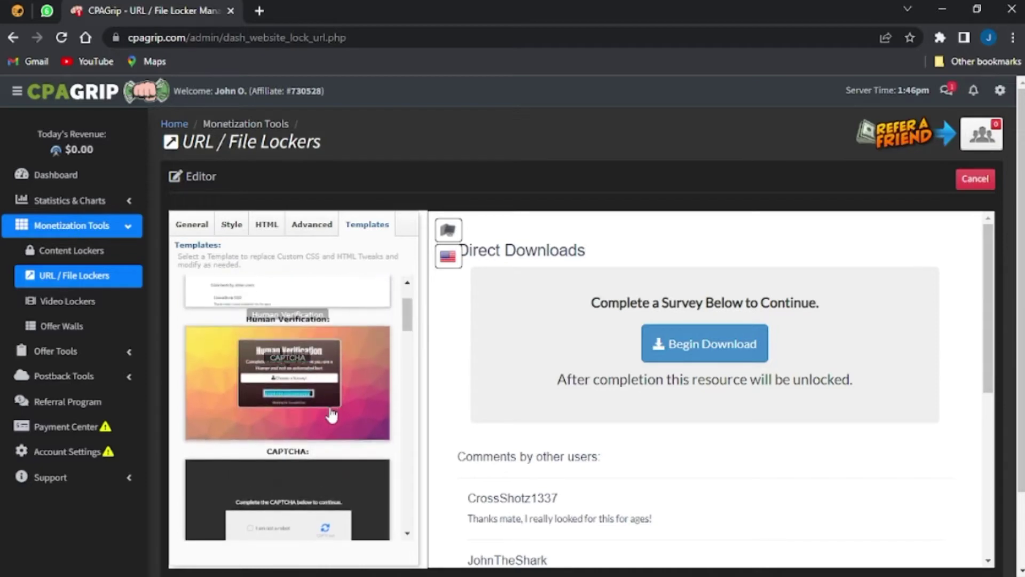
{"action": "scroll", "coordinate": [332, 415], "scroll_direction": "down", "scroll_amount": 5}
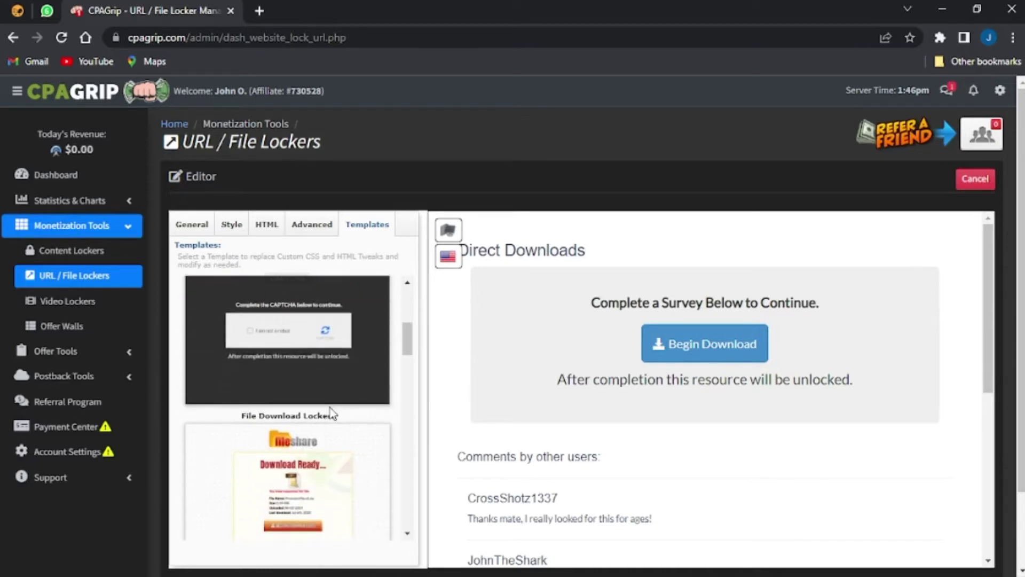
{"action": "scroll", "coordinate": [330, 410], "scroll_direction": "down", "scroll_amount": 3}
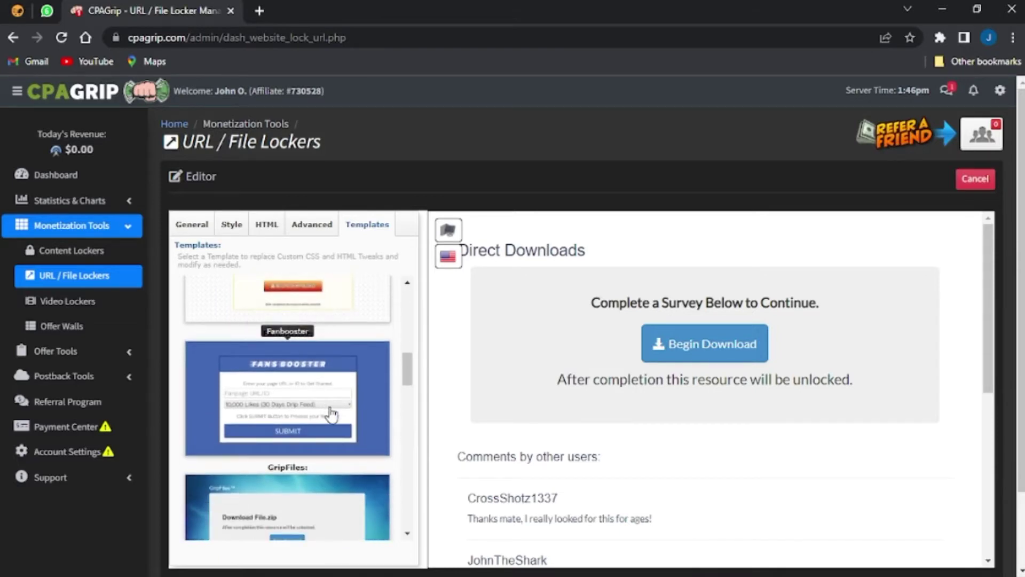
{"action": "scroll", "coordinate": [332, 415], "scroll_direction": "down", "scroll_amount": 2}
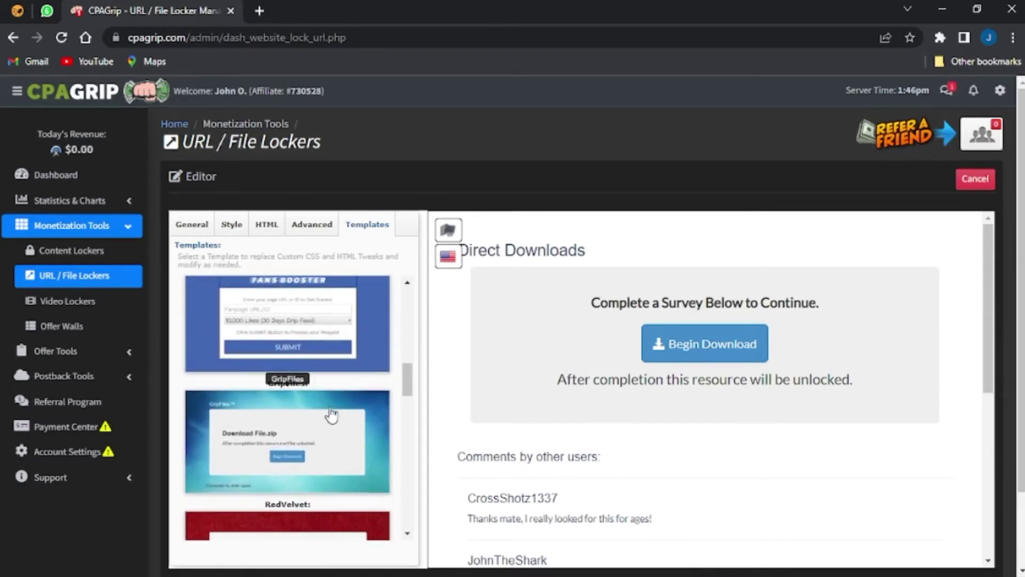
{"action": "scroll", "coordinate": [331, 414], "scroll_direction": "up", "scroll_amount": 4}
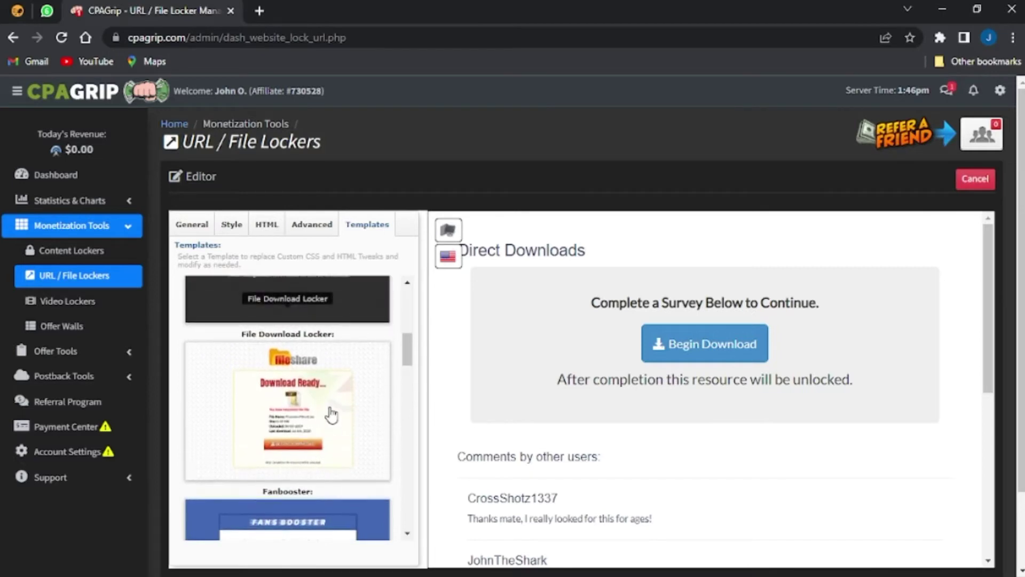
Step: Apply the File Download Locker template and return to the General name and button fields
{"action": "left_click", "coordinate": [289, 411]}
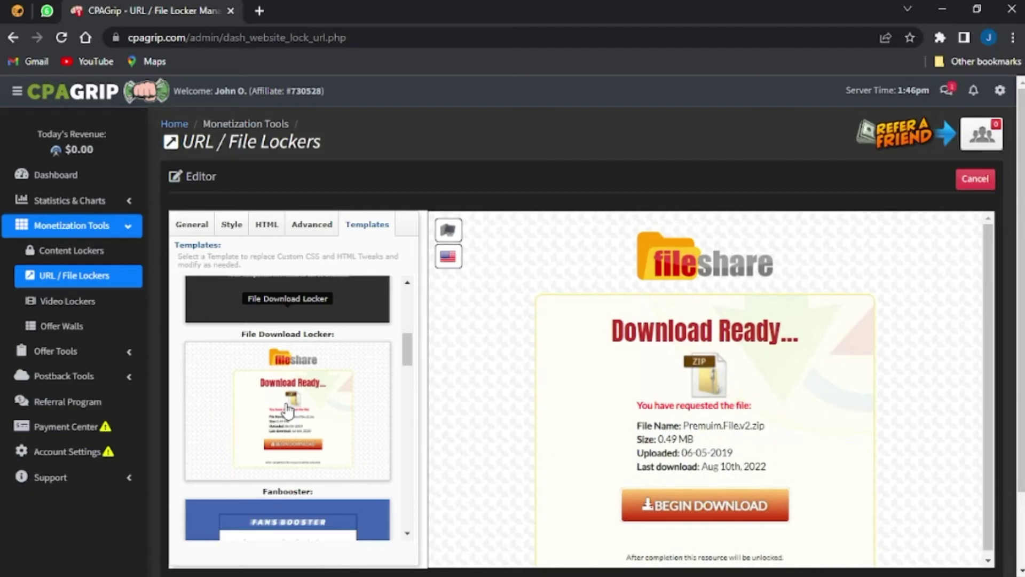
{"action": "left_click", "coordinate": [200, 224]}
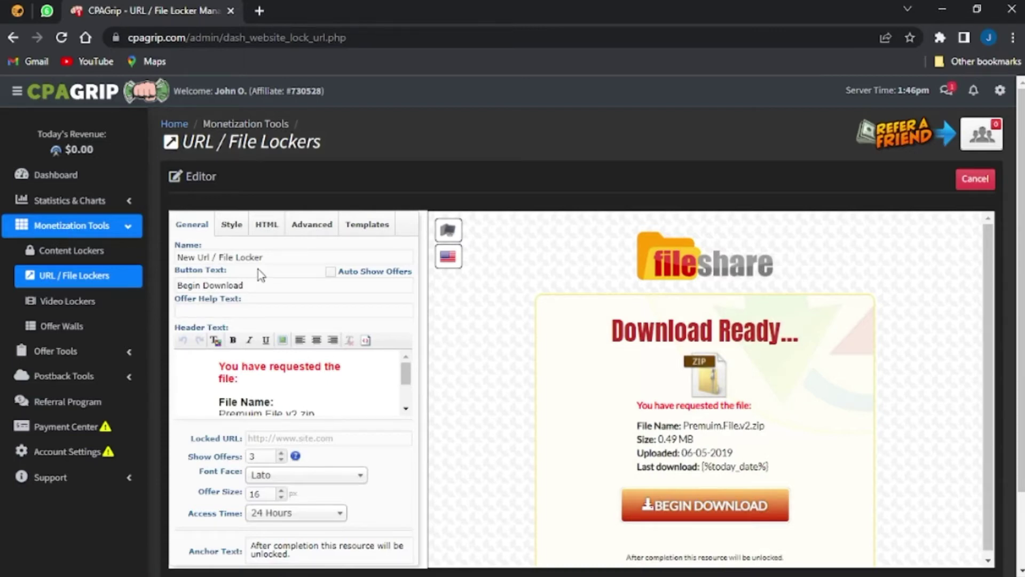
{"action": "left_click_drag", "start_coordinate": [265, 260], "coordinate": [216, 260]}
{"action": "left_click", "coordinate": [248, 286]}
Step: Change the button text from 'Begin Download' to 'Download now'
{"action": "left_click", "coordinate": [204, 285]}
{"action": "key", "text": "BackSpace"}
{"action": "key", "text": "BackSpace"}
{"action": "key", "text": "BackSpace"}
{"action": "key", "text": "BackSpace"}
{"action": "key", "text": "BackSpace"}
{"action": "key", "text": "BackSpace"}
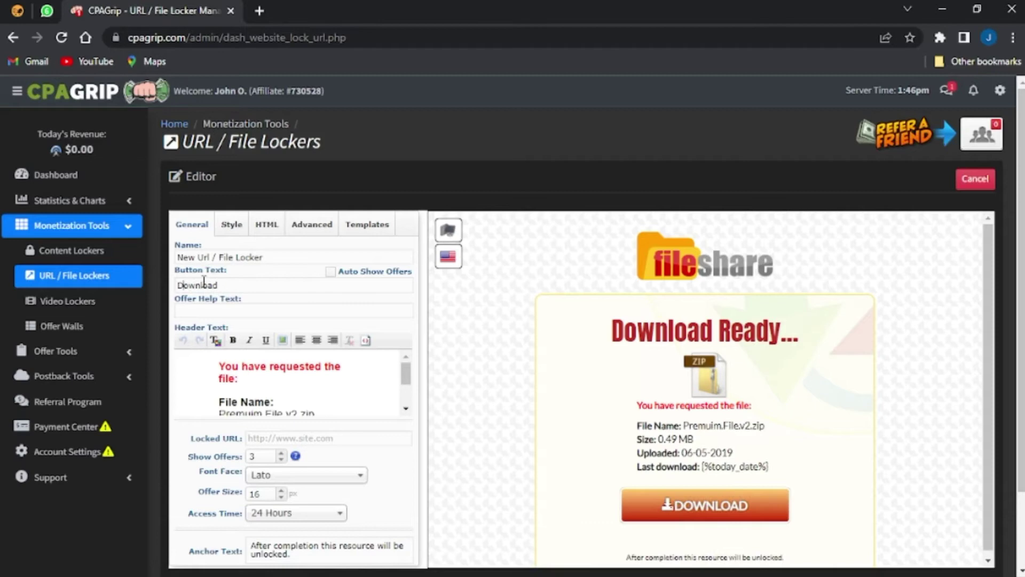
{"action": "key", "text": "End"}
{"action": "type", "text": "now"}
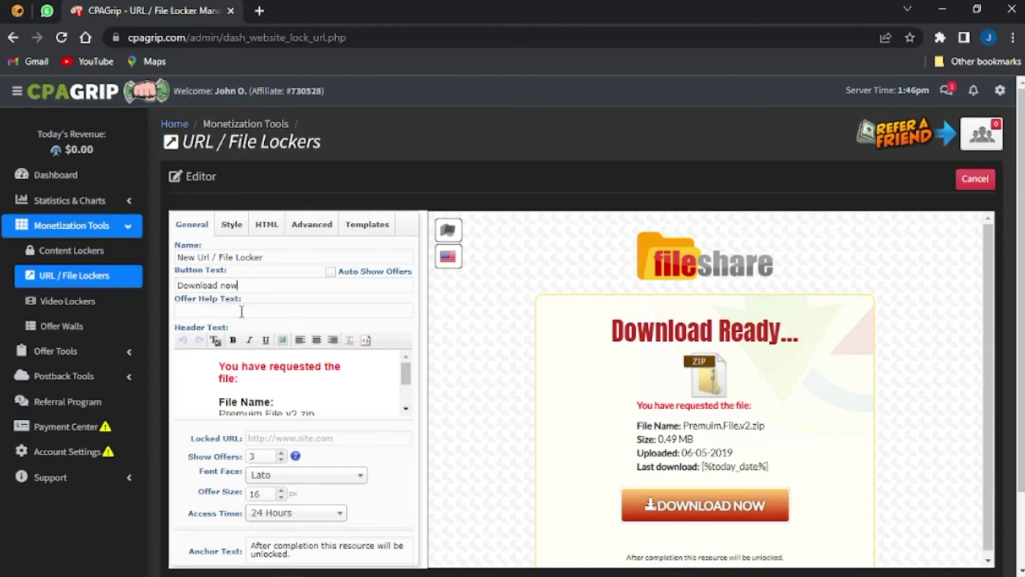
{"action": "scroll", "coordinate": [273, 385], "scroll_direction": "down", "scroll_amount": 1}
{"action": "scroll", "coordinate": [273, 385], "scroll_direction": "down", "scroll_amount": 2}
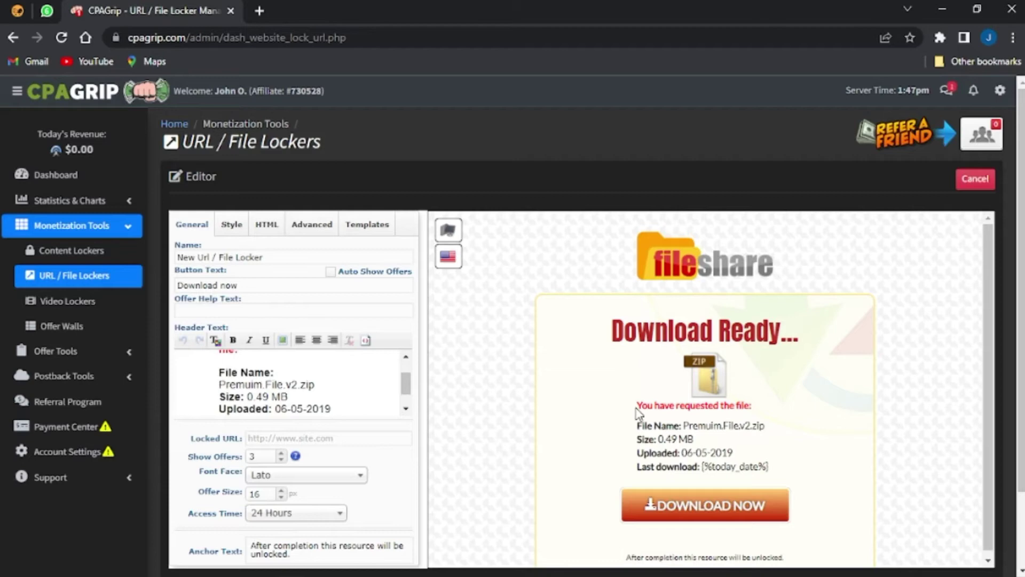
{"action": "left_click_drag", "start_coordinate": [642, 406], "coordinate": [786, 481]}
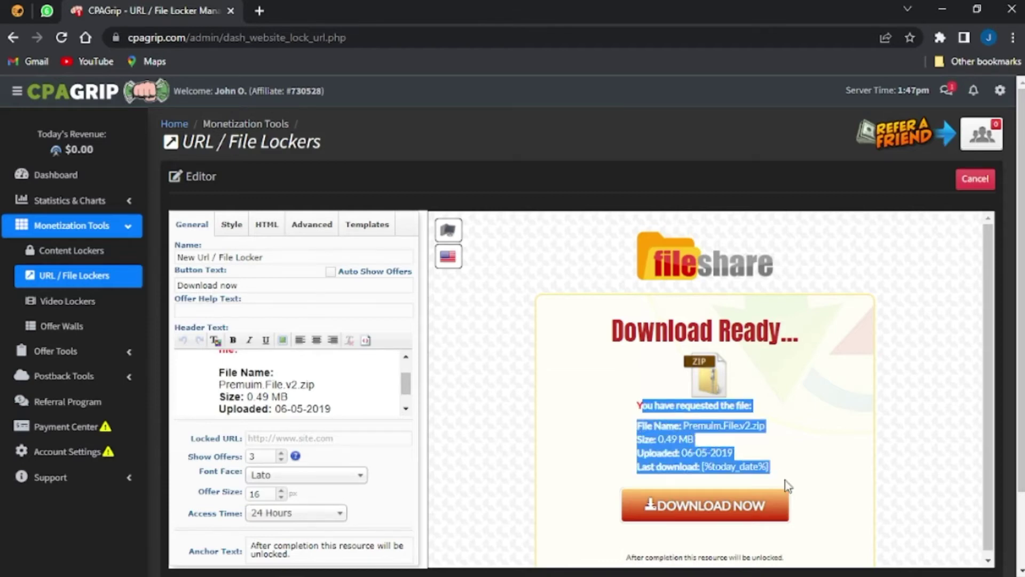
Step: Edit the file size in the header text to 3.68
{"action": "left_click", "coordinate": [268, 396]}
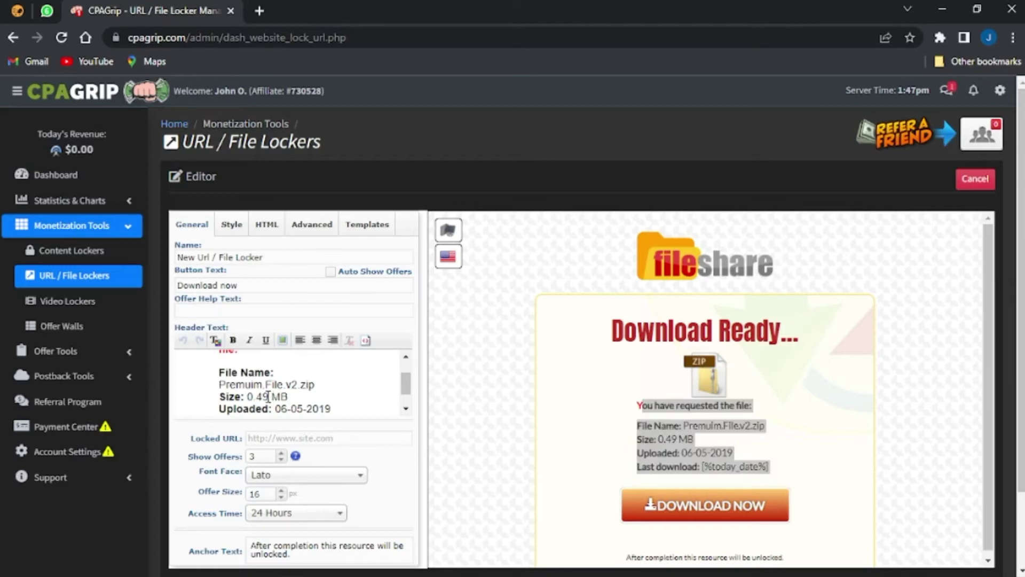
{"action": "key", "text": "BackSpace"}
{"action": "key", "text": "BackSpace"}
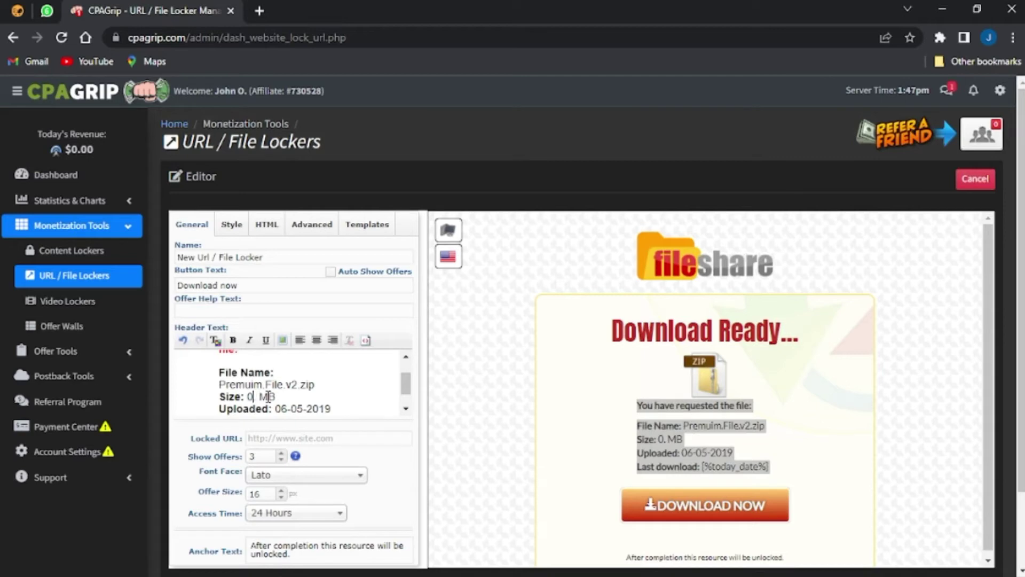
{"action": "key", "text": "BackSpace"}
{"action": "type", "text": "3.68"}
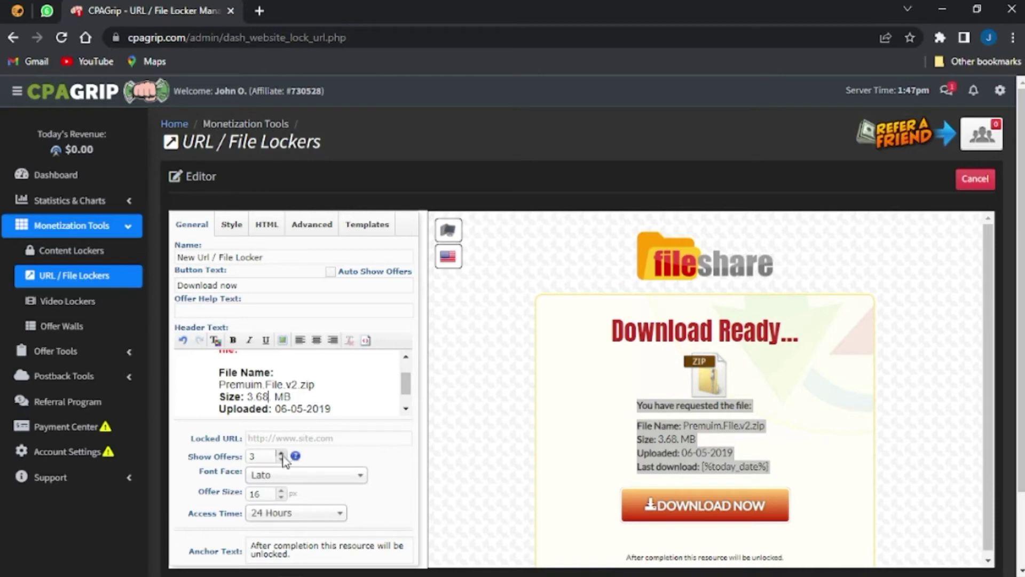
Step: Raise the Show Offers count from 3 to 5
{"action": "left_click", "coordinate": [280, 460]}
{"action": "left_click", "coordinate": [277, 452]}
{"action": "left_click", "coordinate": [278, 452]}
{"action": "left_click", "coordinate": [278, 452]}
{"action": "left_click", "coordinate": [279, 438]}
{"action": "scroll", "coordinate": [278, 438], "scroll_direction": "down", "scroll_amount": 2}
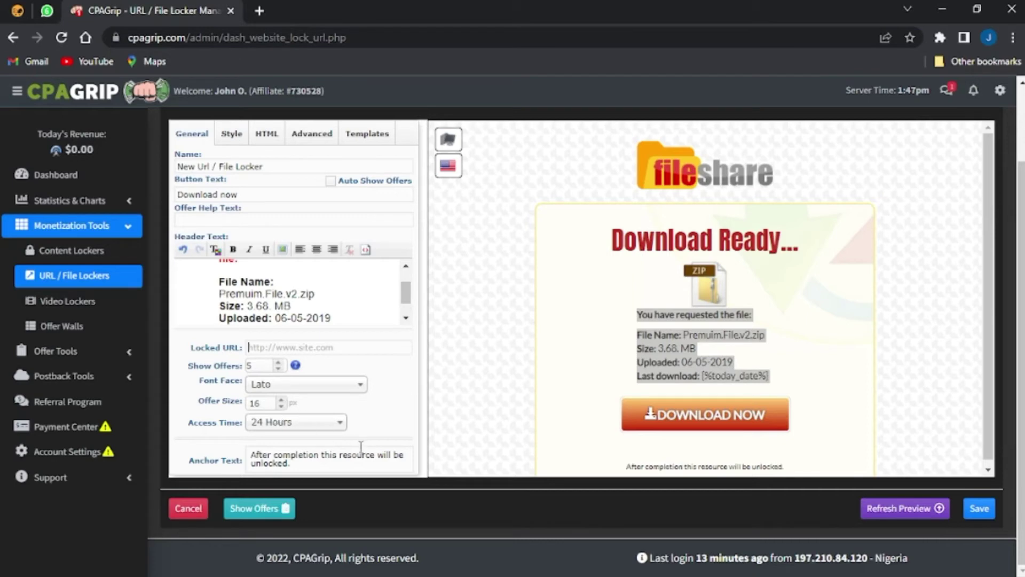
Step: Hide the Download the Best Games, Become a Millionaire and Play Popular Games offers
{"action": "left_click", "coordinate": [261, 508]}
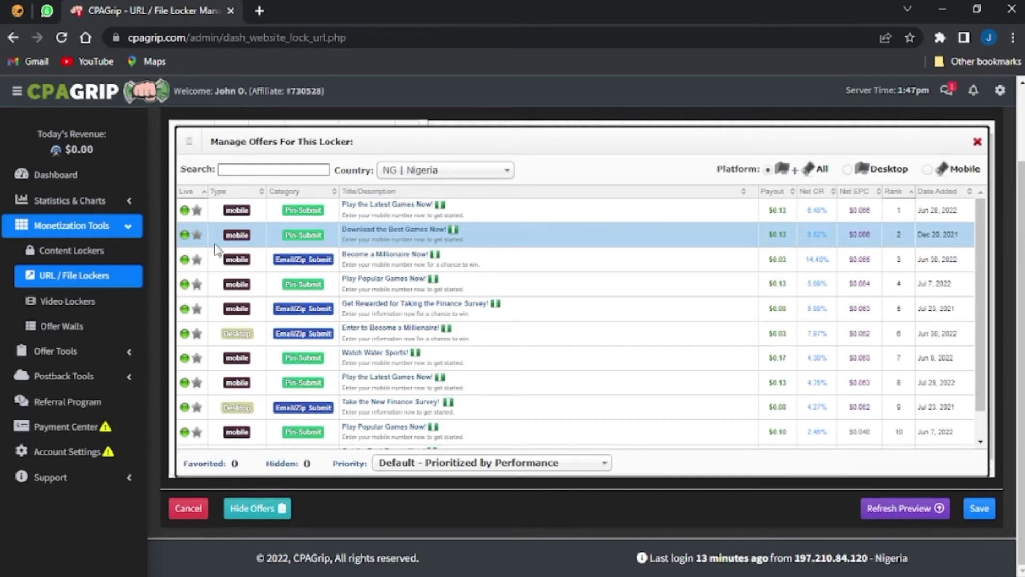
{"action": "left_click", "coordinate": [185, 236]}
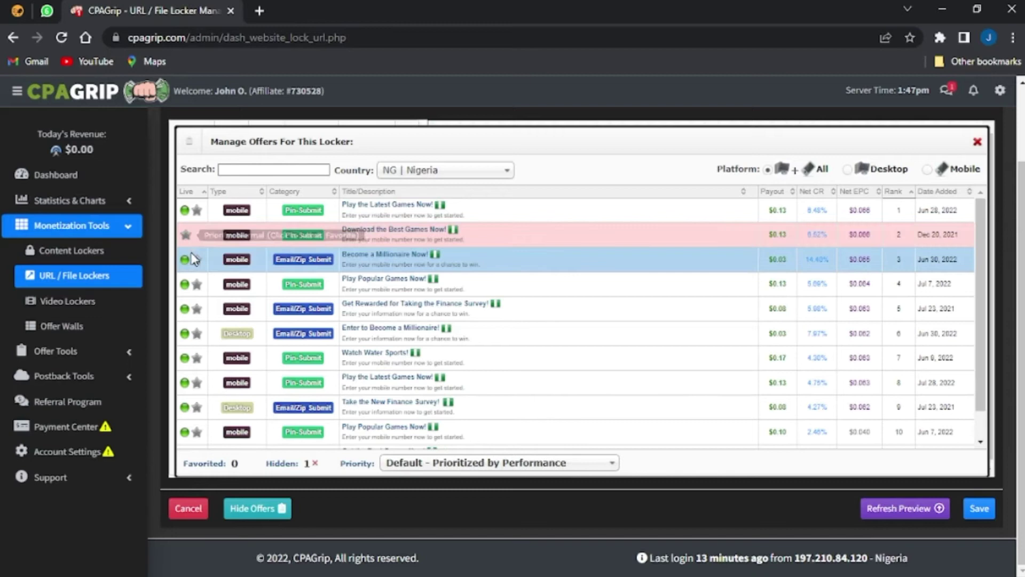
{"action": "left_click", "coordinate": [185, 260]}
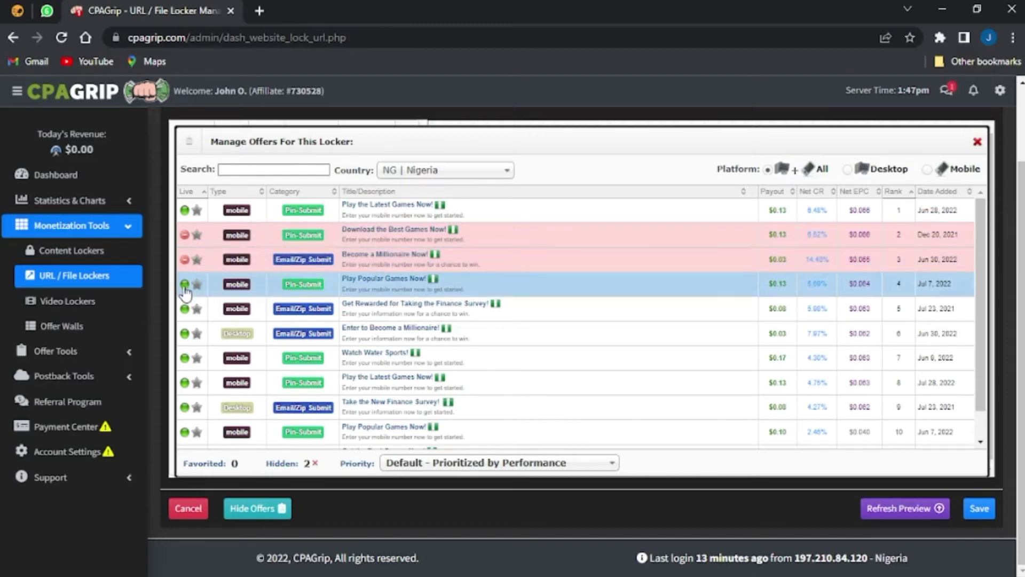
{"action": "left_click", "coordinate": [184, 284]}
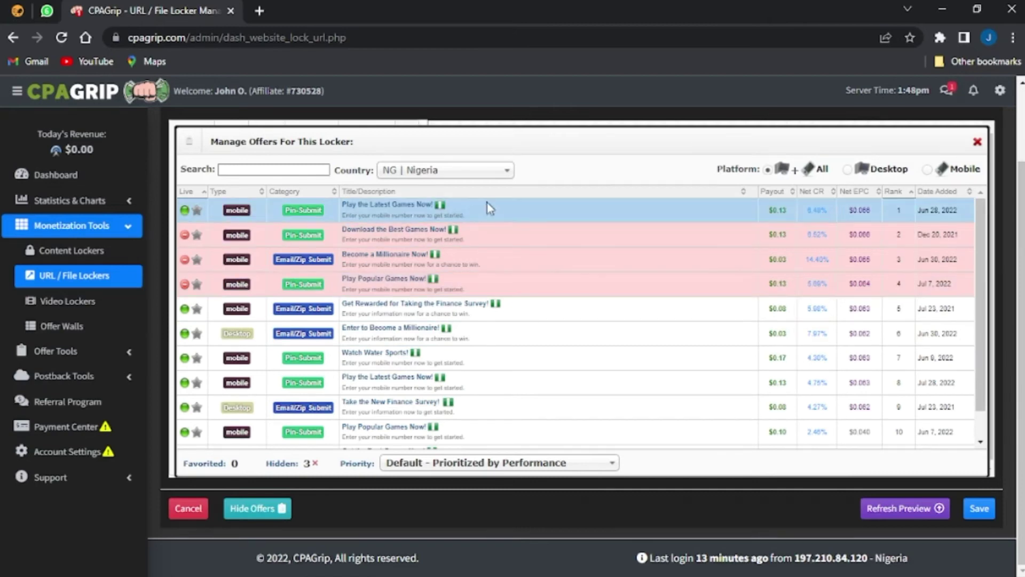
Step: Filter the offer list to CO | Colombia
{"action": "left_click", "coordinate": [508, 171]}
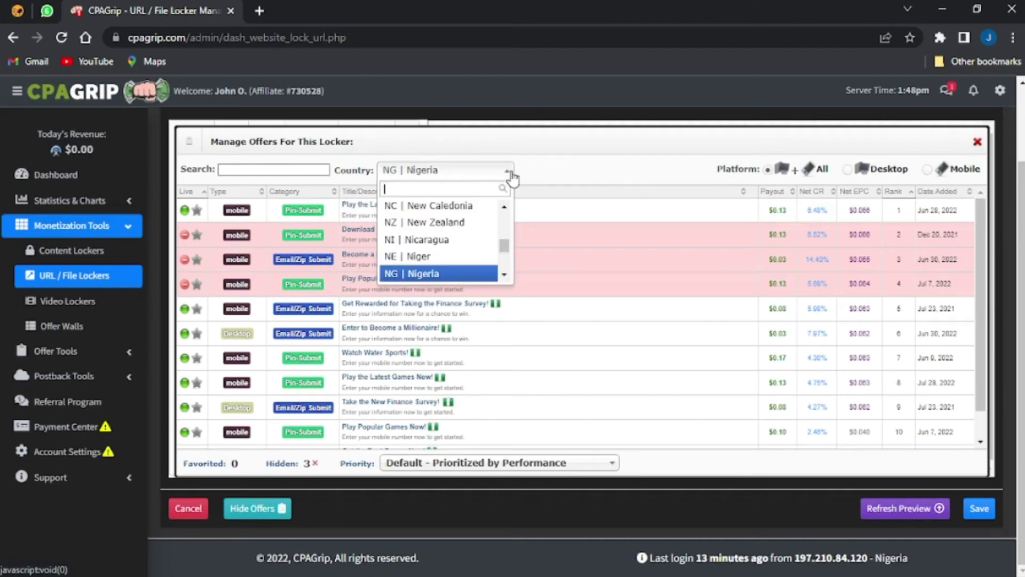
{"action": "left_click_drag", "start_coordinate": [504, 253], "coordinate": [500, 232]}
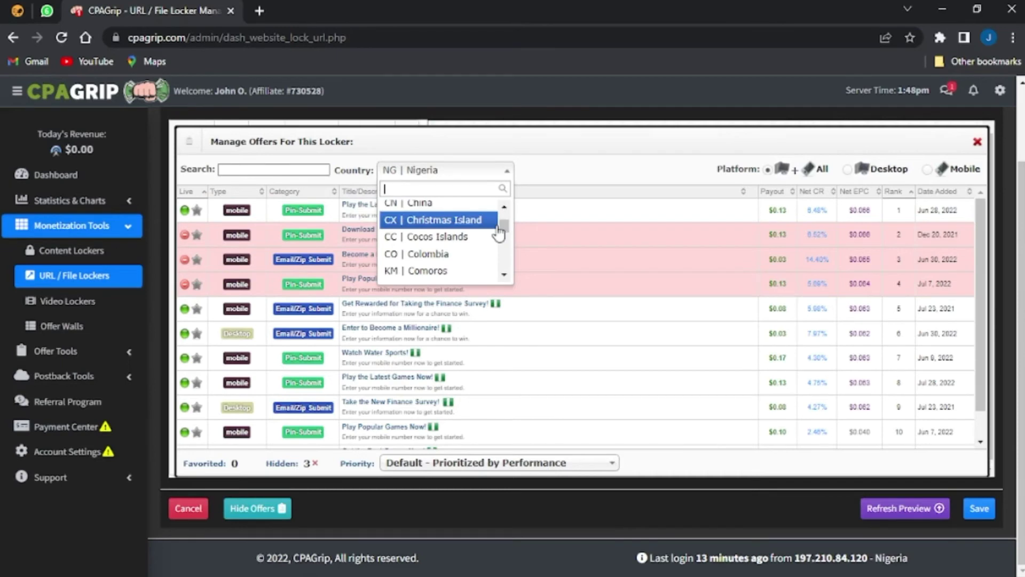
{"action": "left_click", "coordinate": [463, 254]}
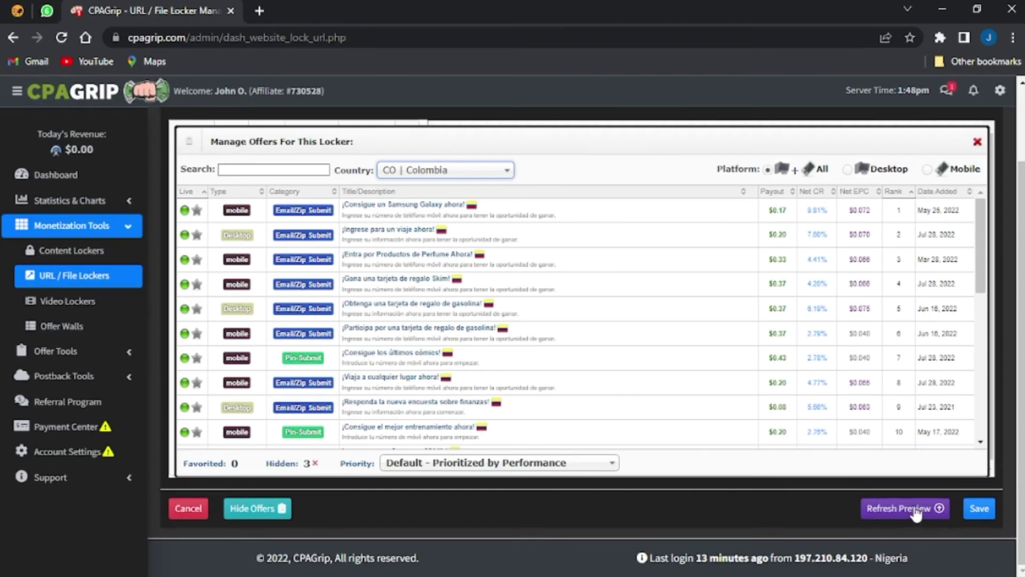
Step: Close the offers list, refresh the preview and try saving, blocked by the blank Locked URL
{"action": "left_click", "coordinate": [246, 510]}
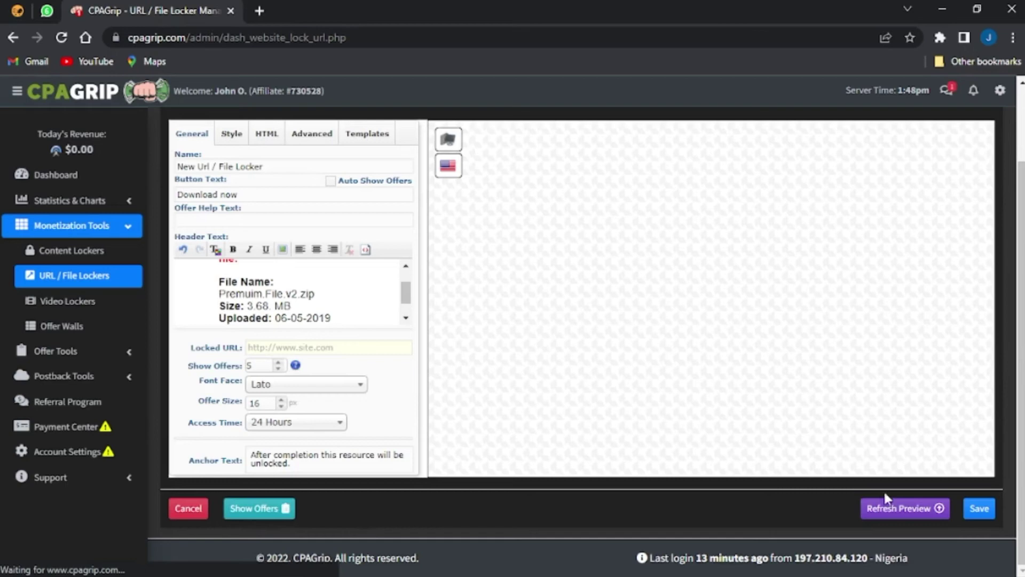
{"action": "left_click", "coordinate": [889, 510]}
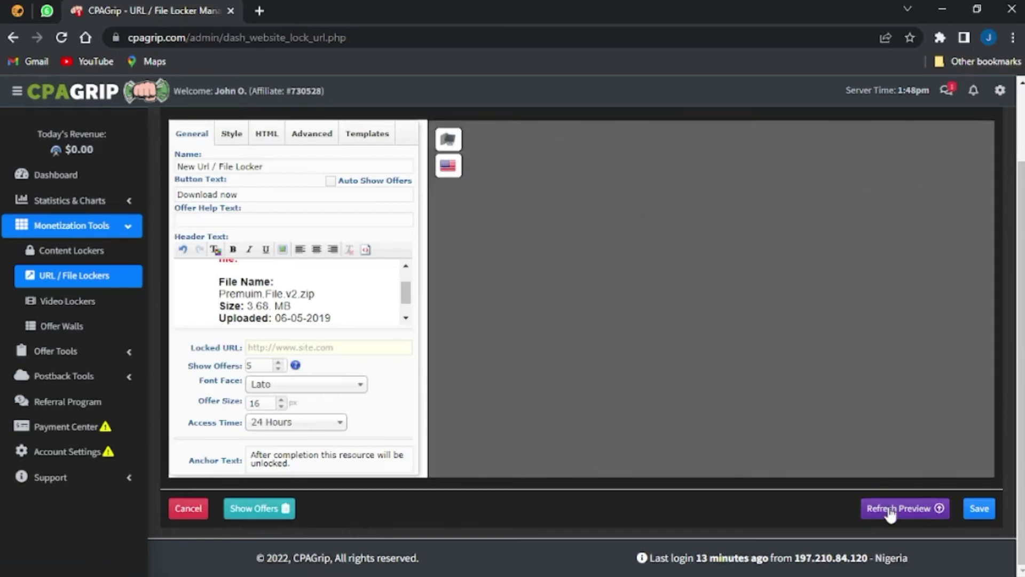
{"action": "scroll", "coordinate": [865, 392], "scroll_direction": "down", "scroll_amount": 1}
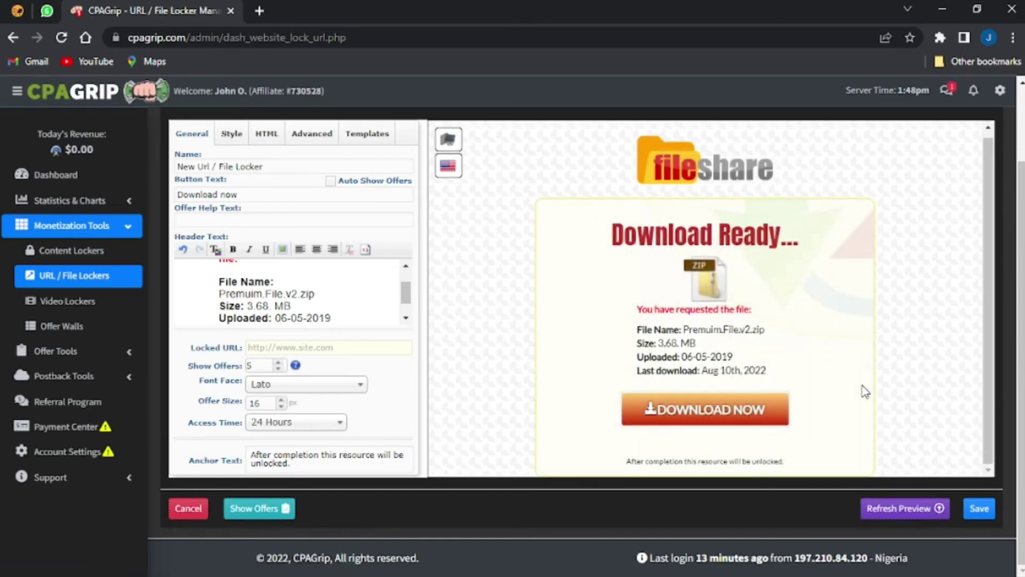
{"action": "scroll", "coordinate": [865, 392], "scroll_direction": "up", "scroll_amount": 1}
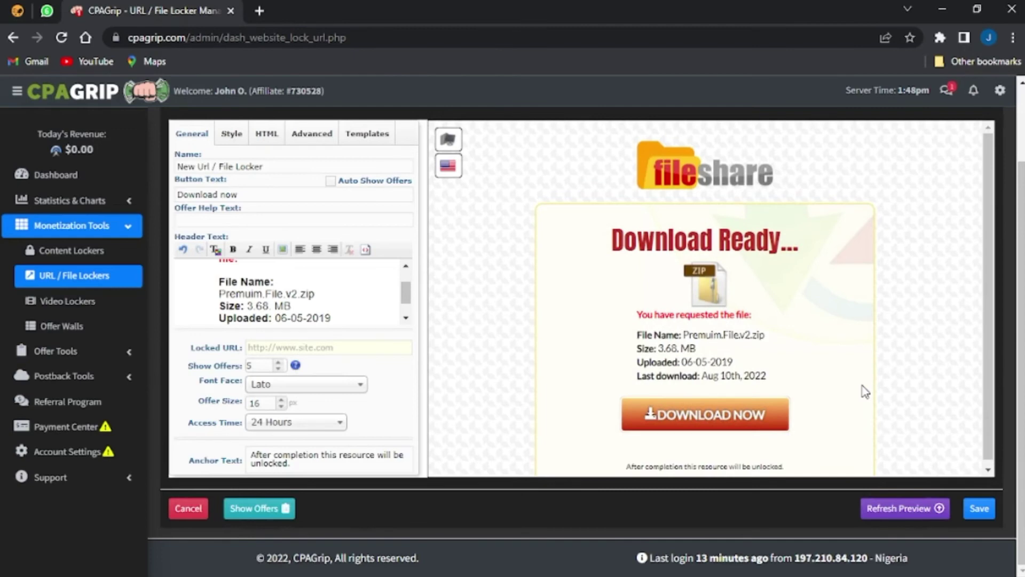
{"action": "left_click", "coordinate": [981, 514]}
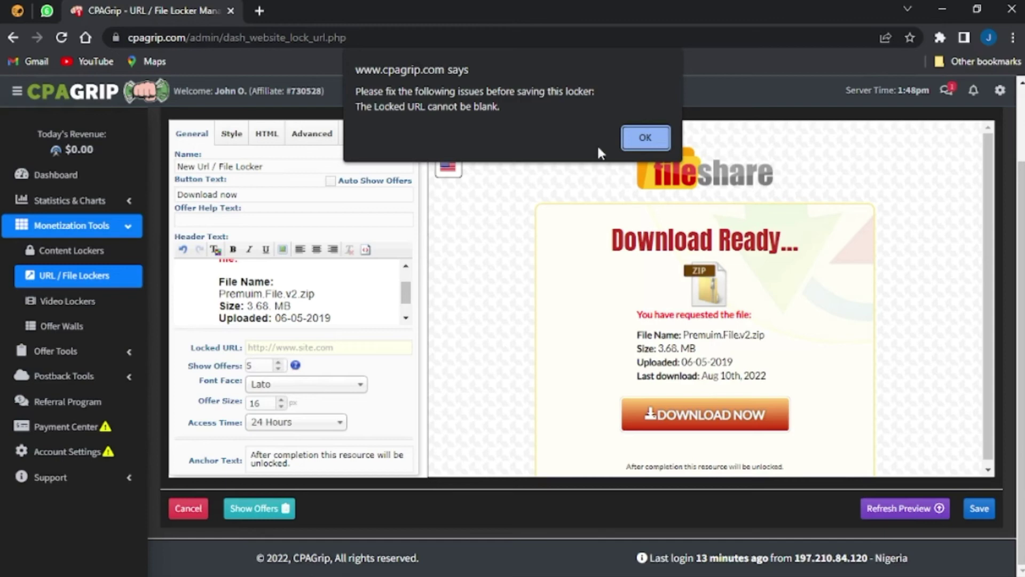
Step: Dismiss the warning, paste the YouTube link as the Locked URL and save the locker
{"action": "left_click", "coordinate": [641, 136]}
{"action": "left_click", "coordinate": [300, 347]}
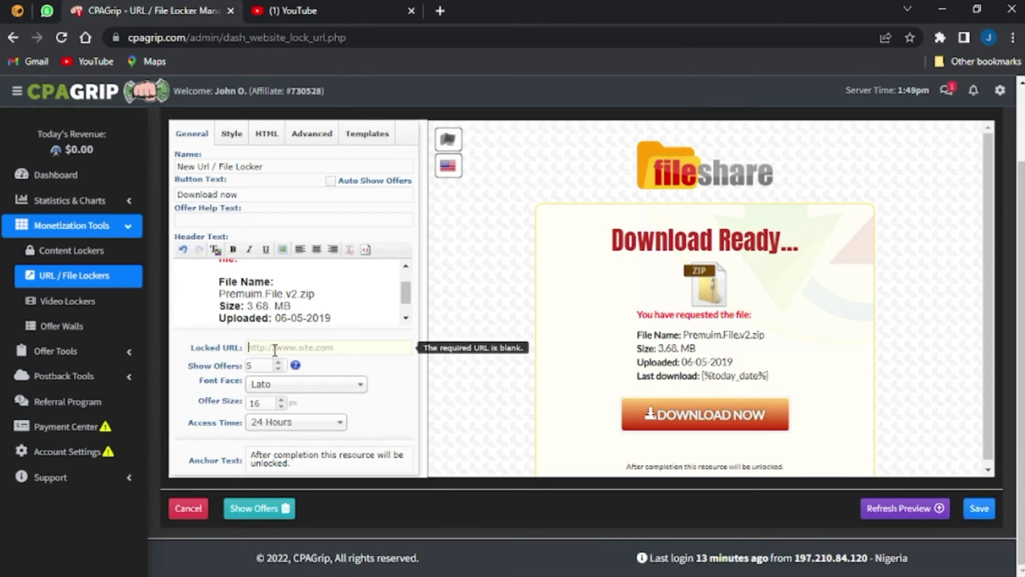
{"action": "type", "text": "https://www.youtube.com/watch?v=cUU751Afl5g"}
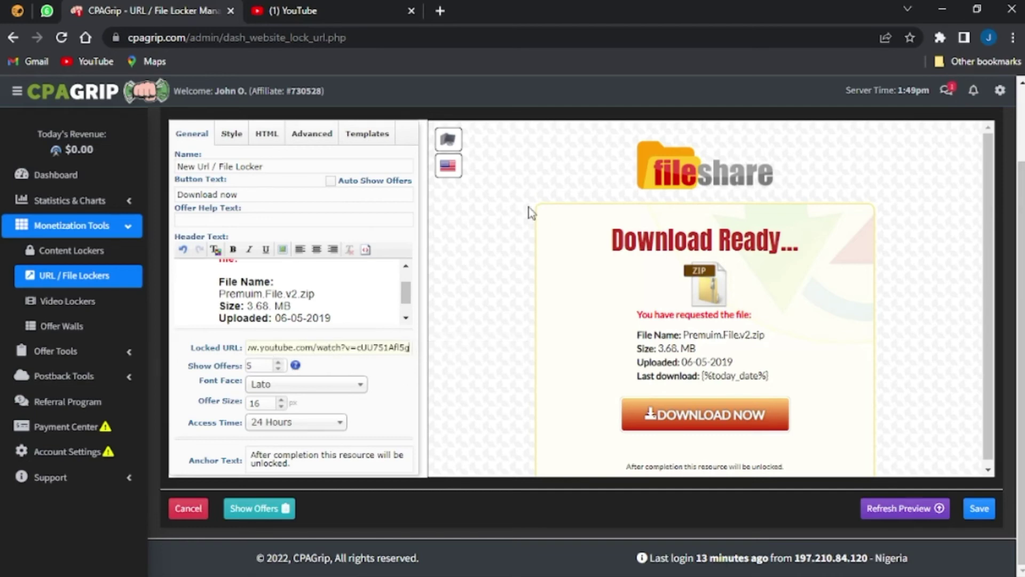
{"action": "left_click", "coordinate": [979, 514]}
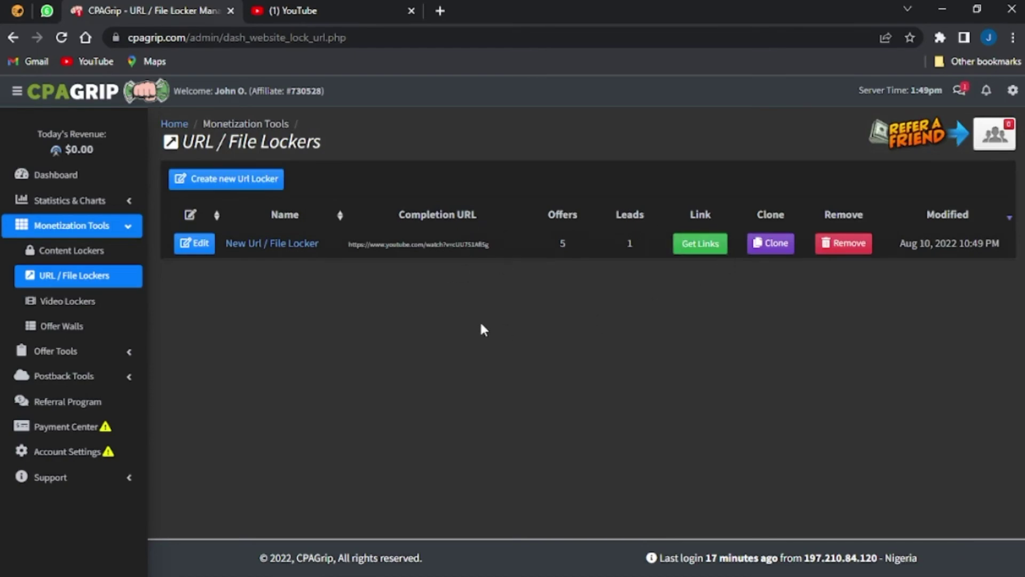
Step: Generate the locker's link and copy it using the forgefolder.com domain
{"action": "left_click", "coordinate": [694, 247]}
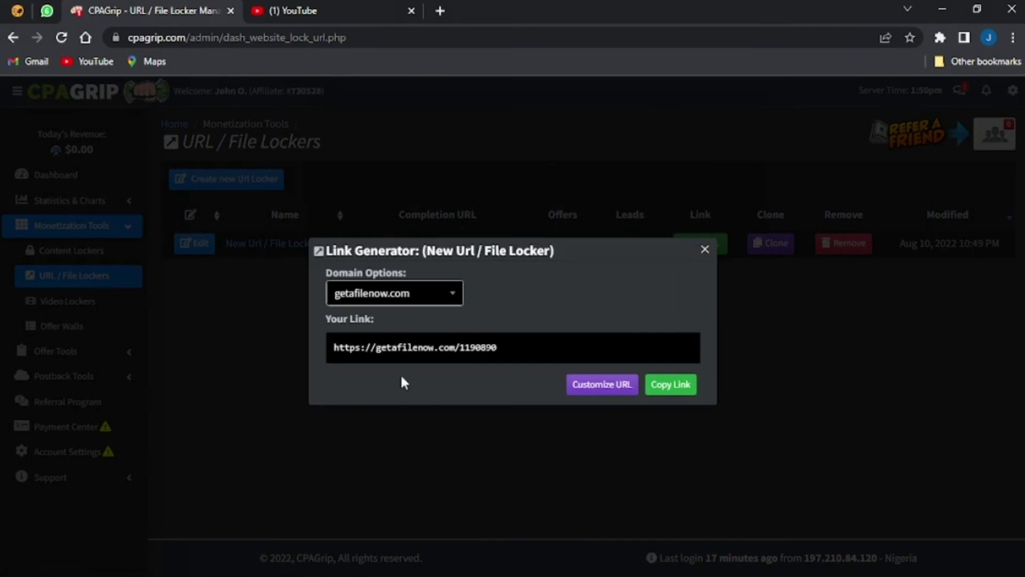
{"action": "left_click", "coordinate": [662, 392]}
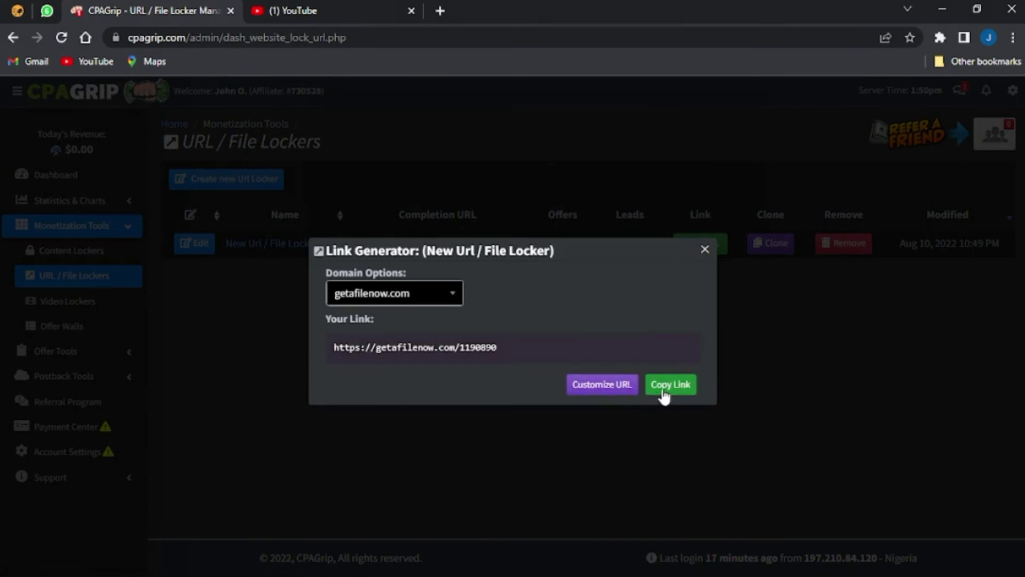
{"action": "left_click", "coordinate": [453, 297]}
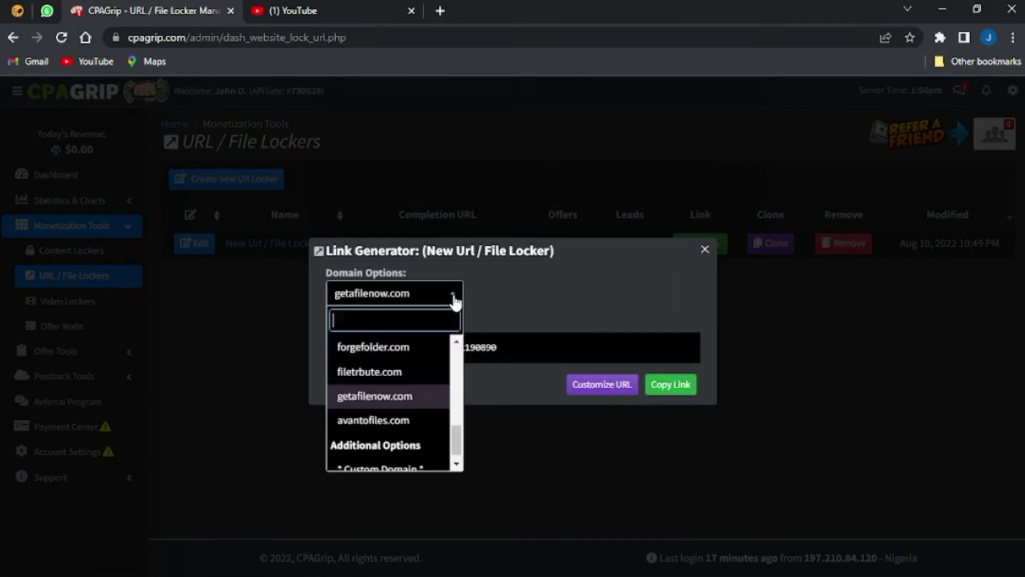
{"action": "left_click", "coordinate": [446, 353]}
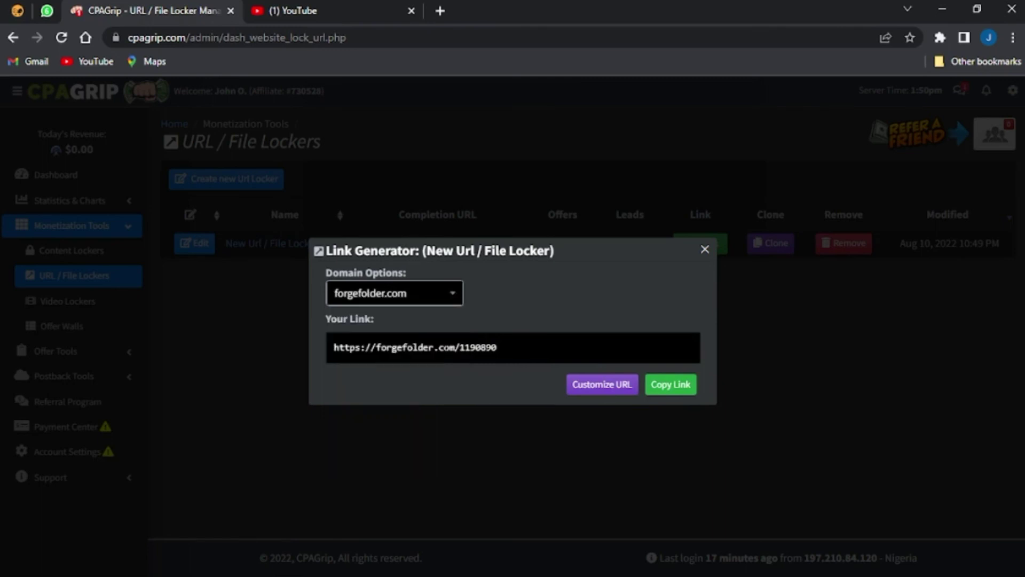
{"action": "left_click", "coordinate": [671, 383]}
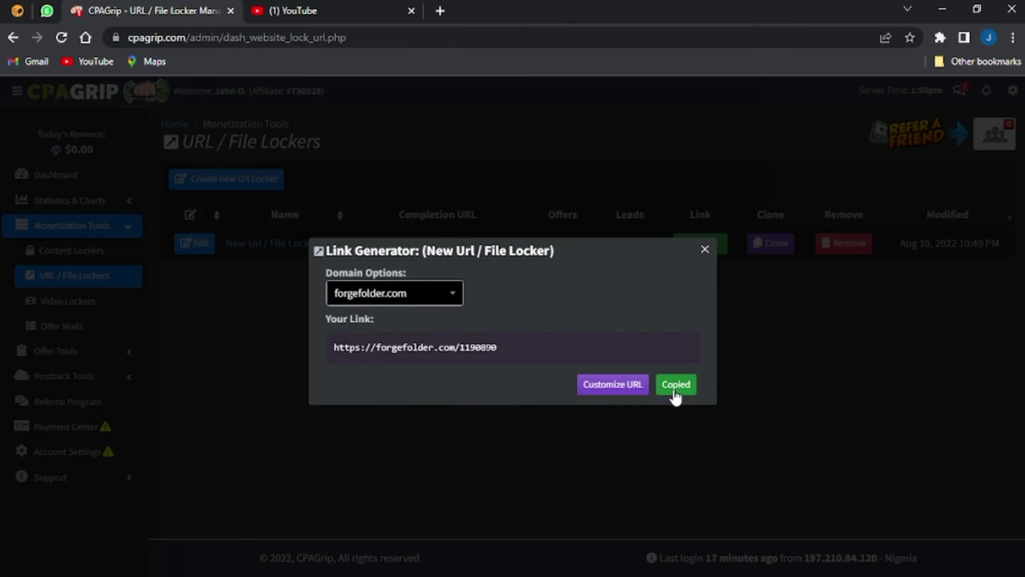